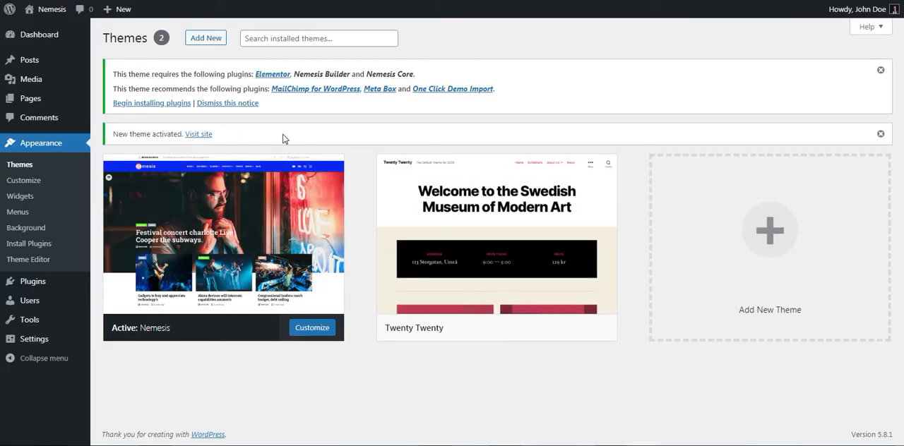
# - Install all six required and recommended plugins for the Nemesis theme in one bulk operation
pyautogui.click(155, 104)
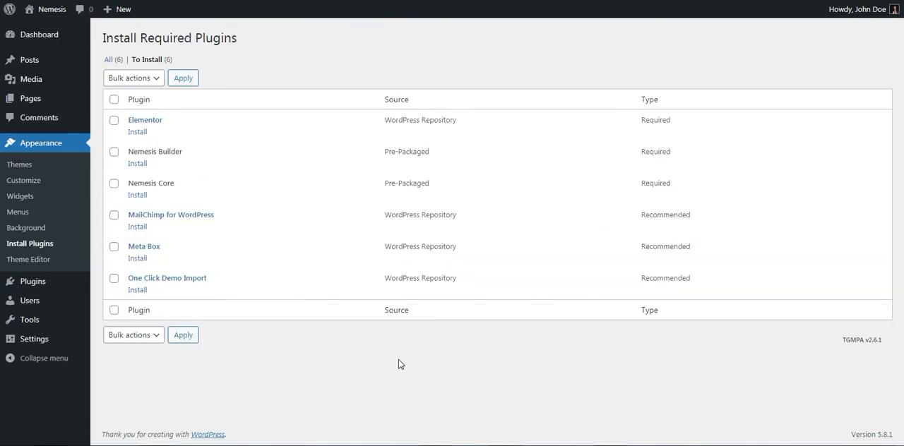
pyautogui.click(115, 100)
pyautogui.click(126, 79)
pyautogui.click(121, 101)
pyautogui.click(185, 81)
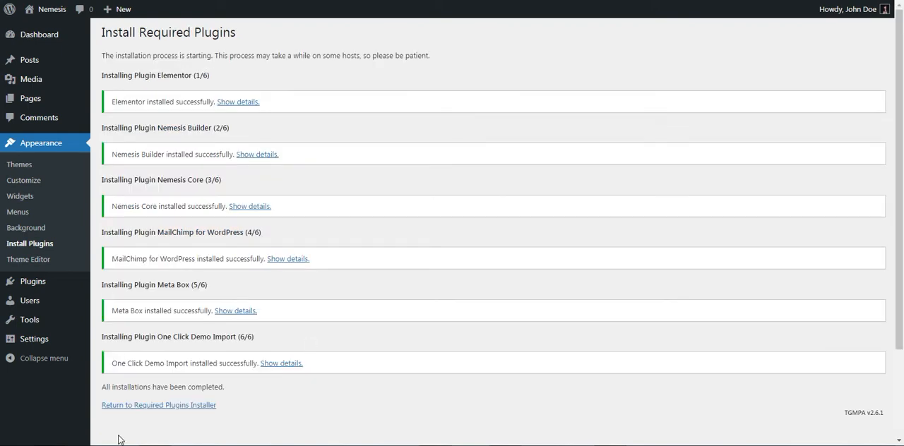
# - Return to the required plugins installer and bulk-activate all six installed plugins
pyautogui.click(124, 408)
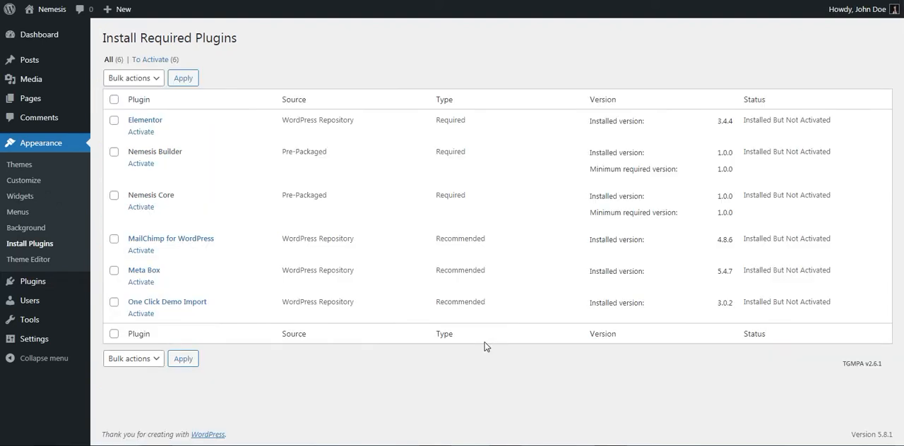
pyautogui.click(114, 99)
pyautogui.click(120, 83)
pyautogui.click(117, 128)
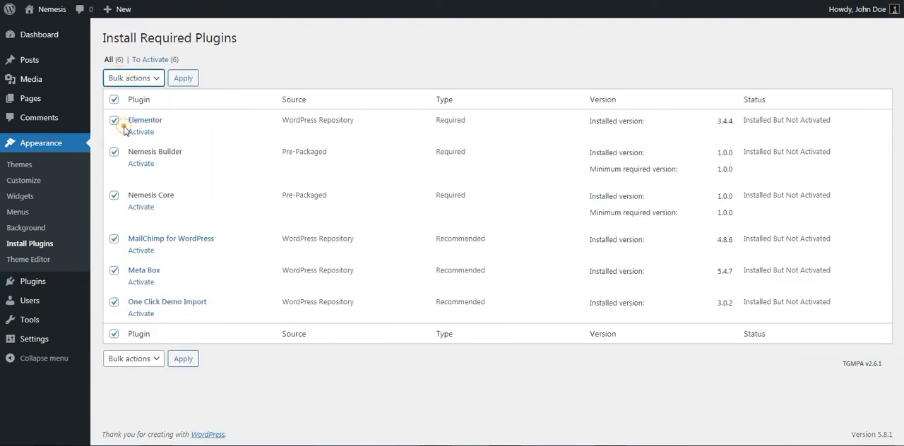
pyautogui.click(184, 78)
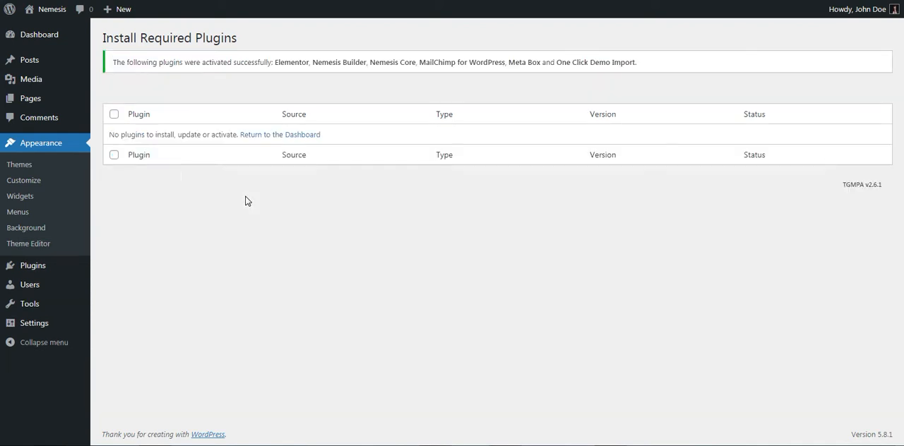
# - Open the installed themes list and check the site's front page, returning to the themes list
pyautogui.click(19, 165)
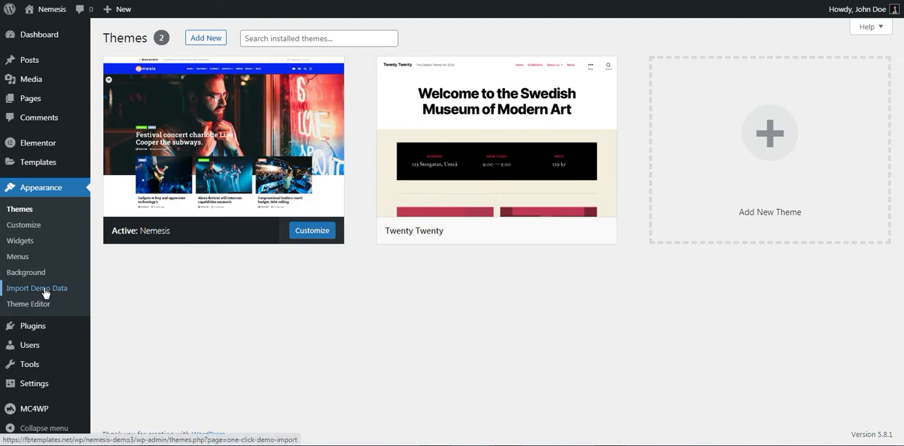
pyautogui.click(140, 1)
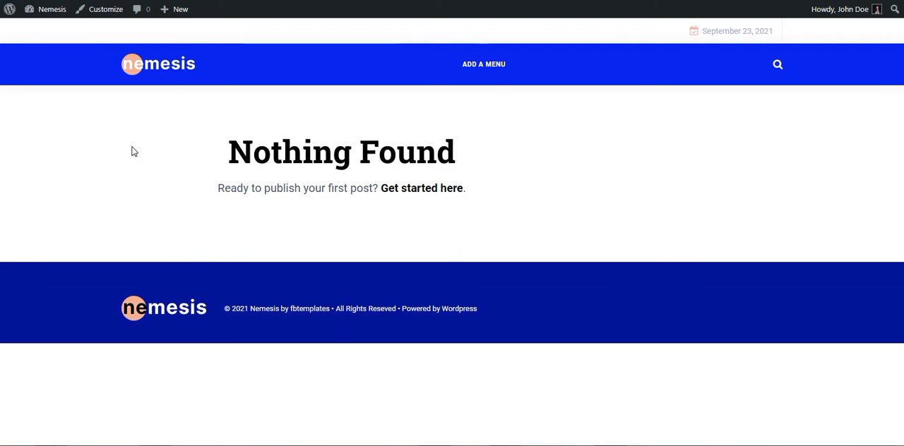
pyautogui.click(60, 1)
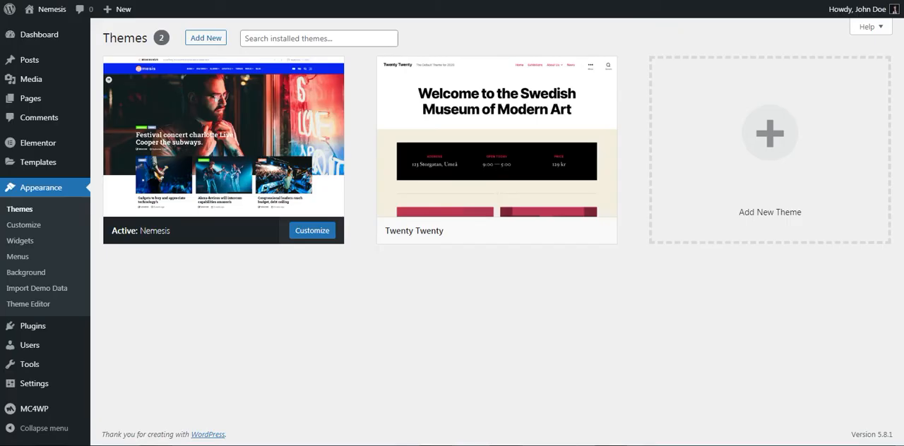
# - Import the Nemesis demo data with One Click Demo Import, leaving WPForms, All in One SEO and MonsterInsights unselected
pyautogui.click(22, 285)
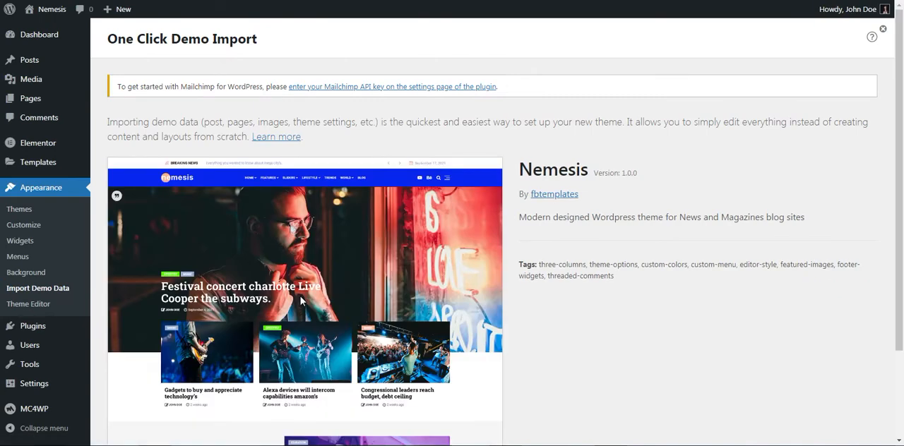
pyautogui.scroll(-3, 300, 300)
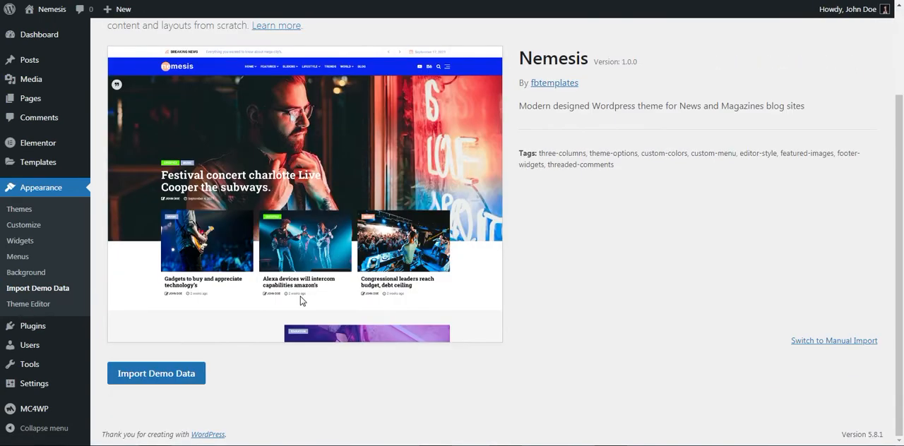
pyautogui.click(149, 381)
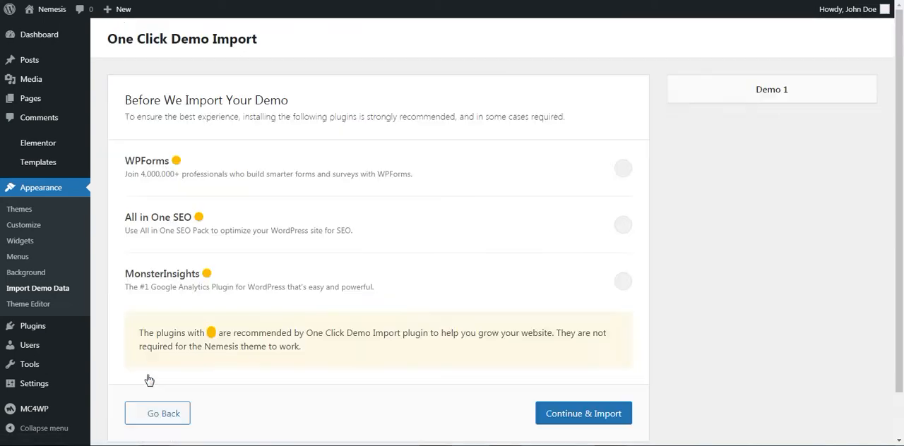
pyautogui.scroll(-2, 464, 215)
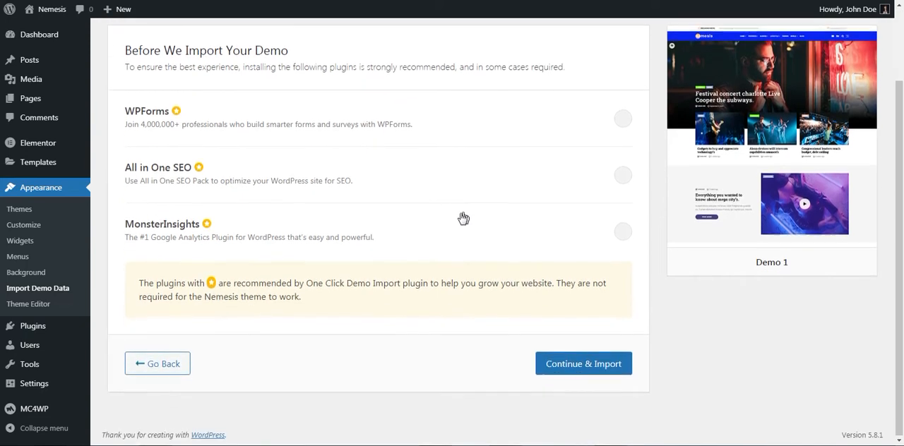
pyautogui.click(570, 364)
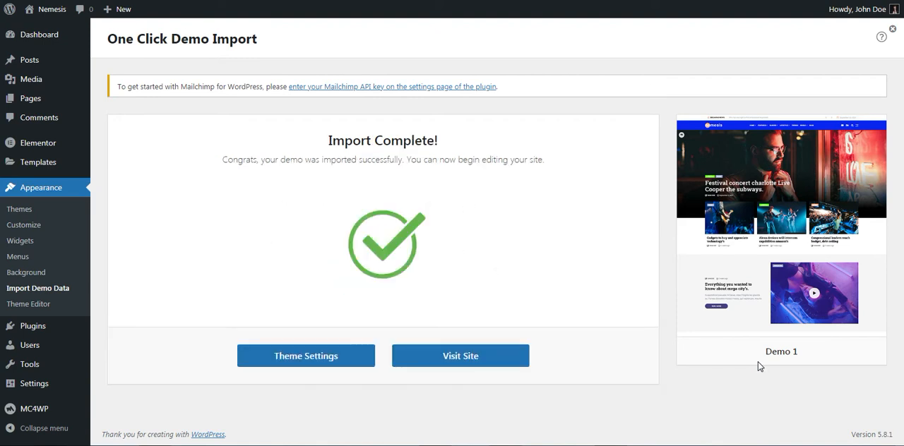
# - Visit the site and look through the imported home page from the header to the footer
pyautogui.click(456, 363)
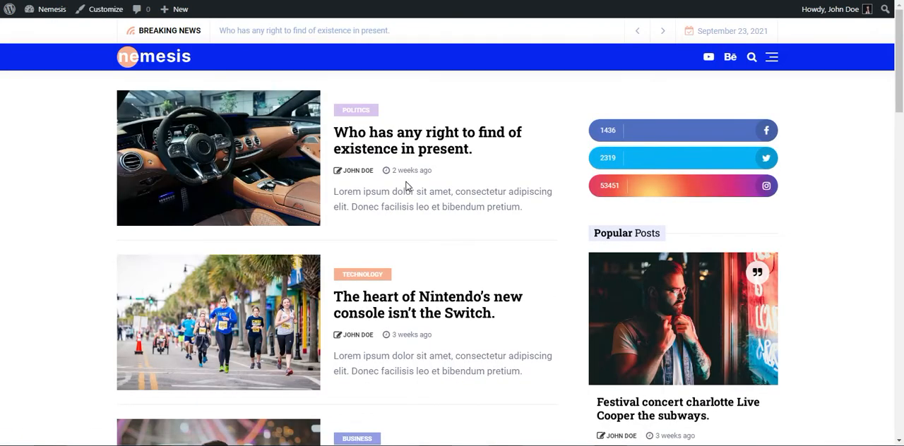
pyautogui.scroll(-1, 496, 162)
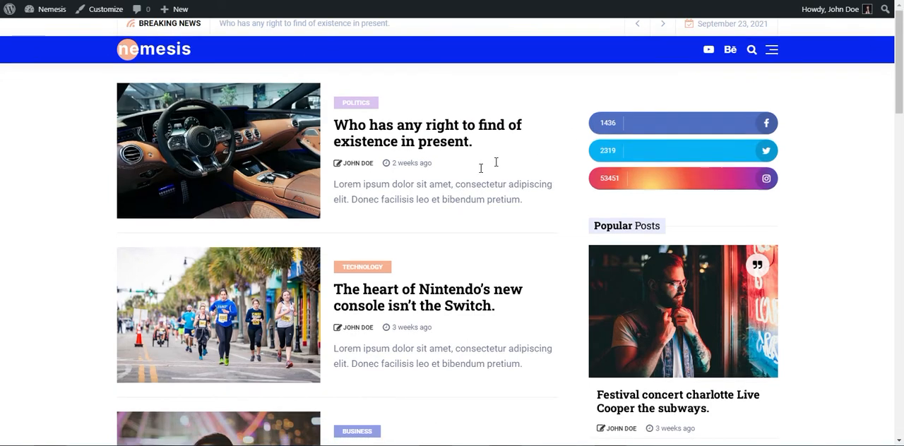
pyautogui.scroll(-15, 496, 162)
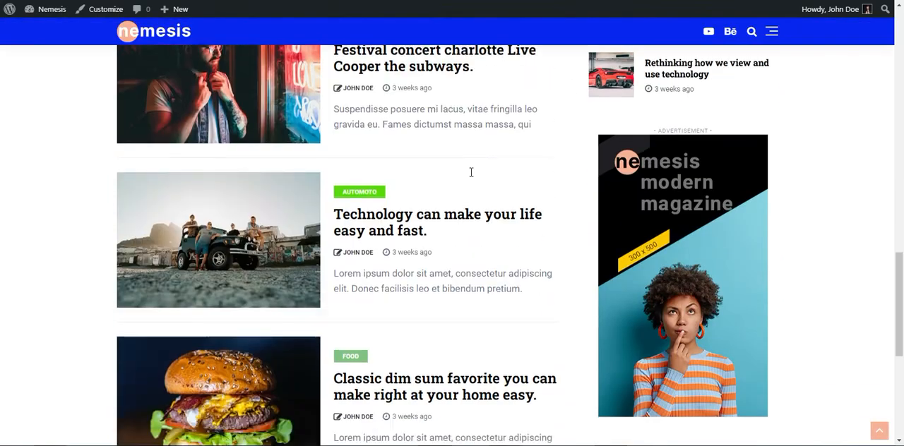
pyautogui.scroll(-5, 472, 177)
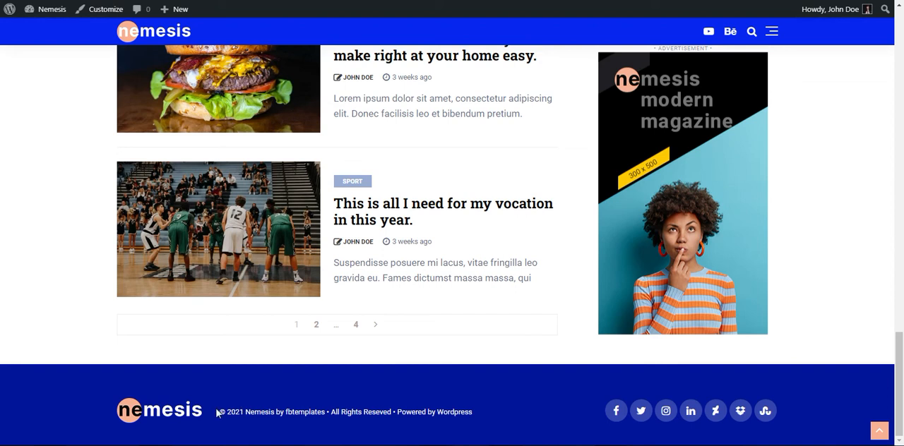
pyautogui.scroll(5, 392, 251)
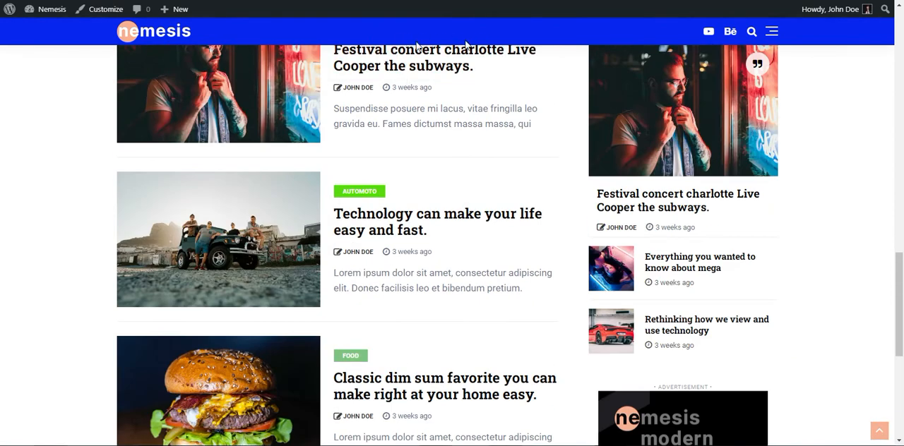
# - In the menu editor, assign the Footer Menu to the Footer Menu display location and save it
pyautogui.moveTo(39, 10)
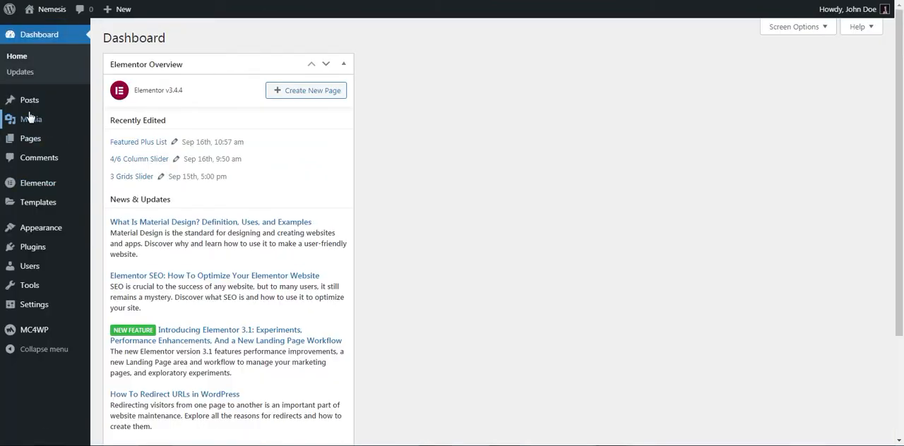
pyautogui.moveTo(28, 227)
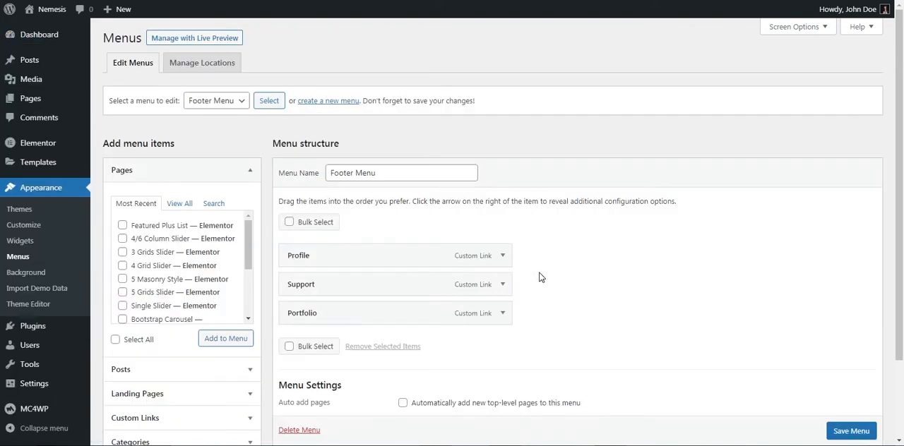
pyautogui.moveTo(356, 173); pyautogui.dragTo(405, 176)
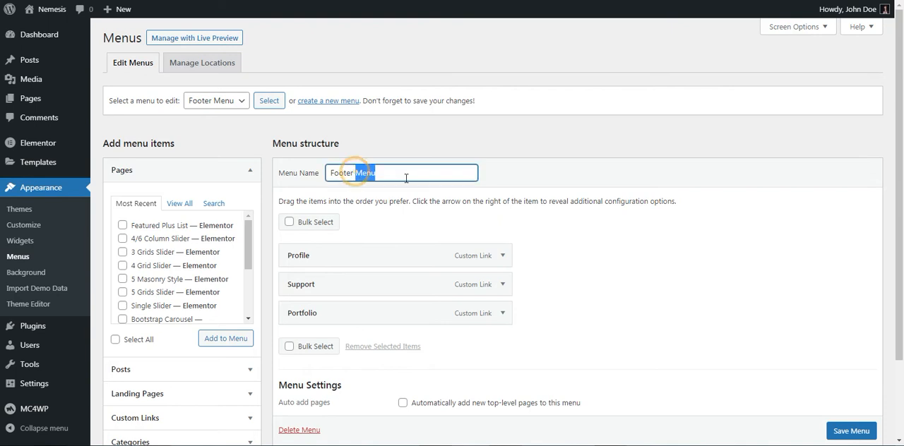
pyautogui.click(586, 250)
pyautogui.scroll(-2, 587, 250)
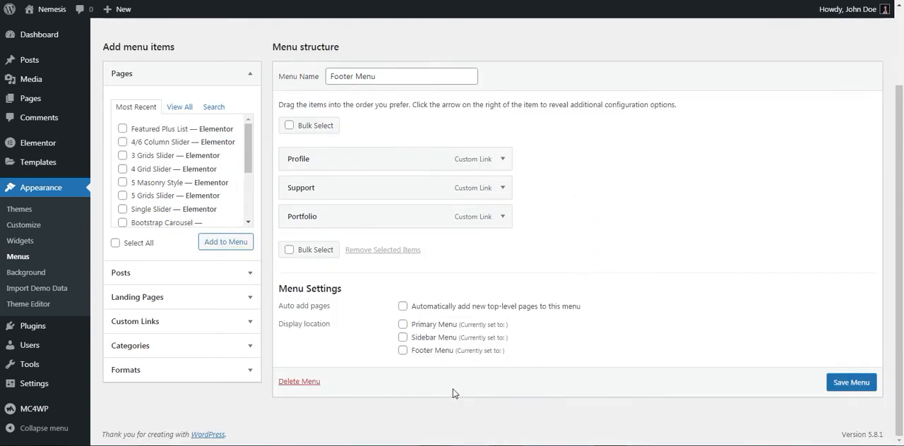
pyautogui.click(403, 351)
pyautogui.click(858, 383)
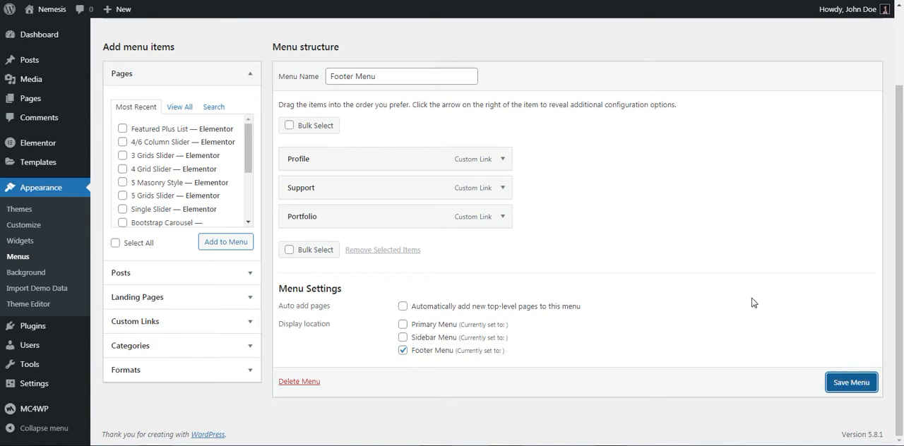
# - Select the Main Menu for editing, assign it to the Primary Menu display location and save it
pyautogui.click(205, 138)
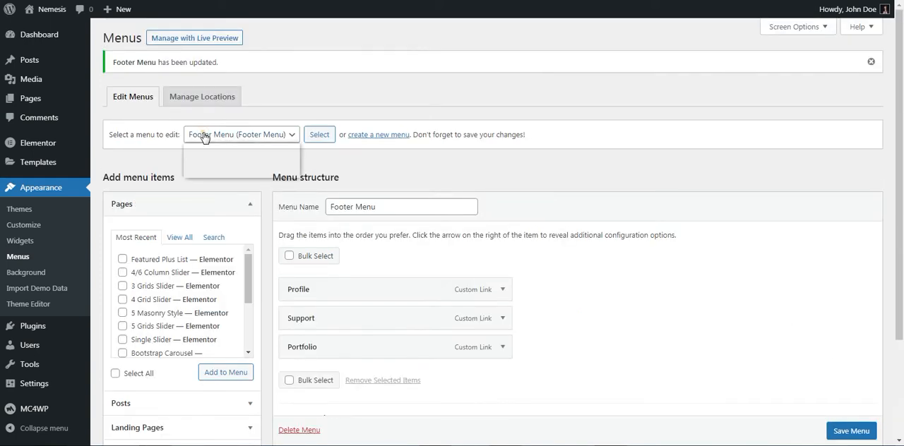
pyautogui.click(205, 161)
pyautogui.click(318, 138)
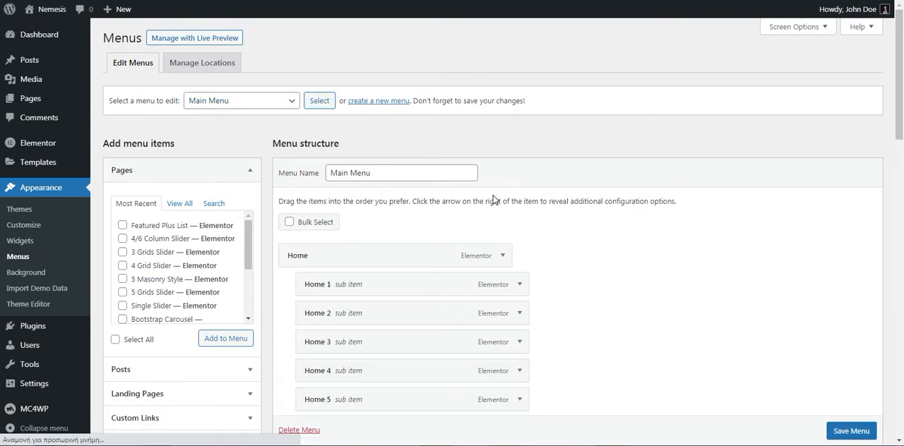
pyautogui.scroll(-8, 569, 228)
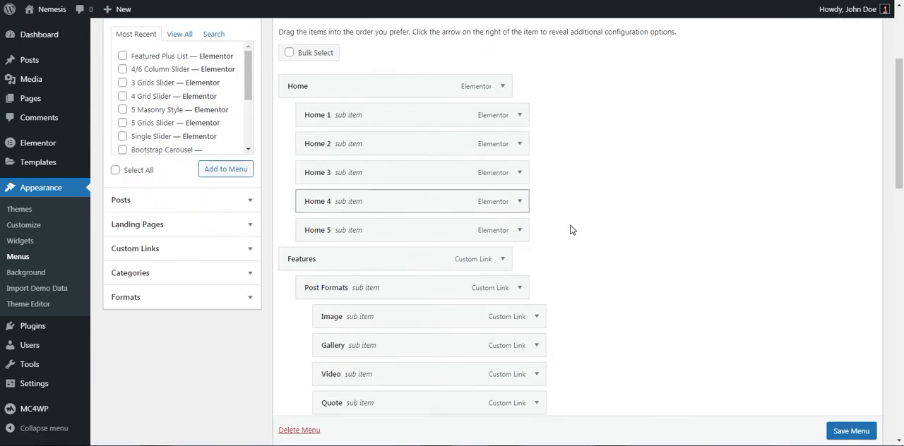
pyautogui.scroll(-7, 614, 247)
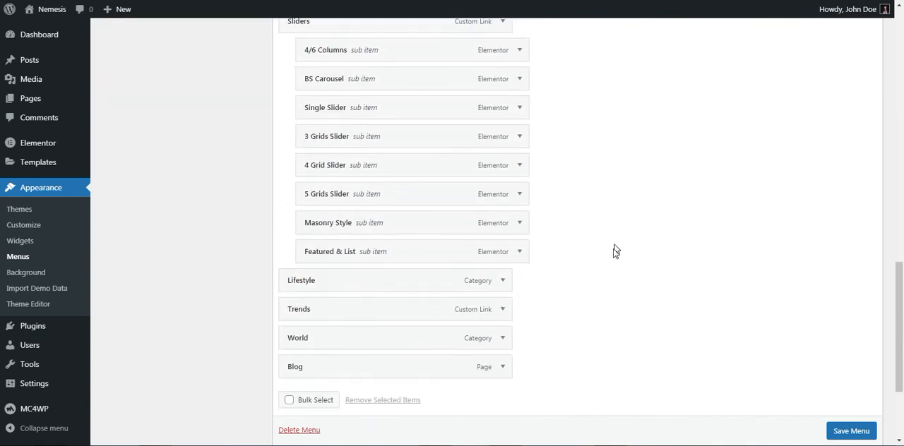
pyautogui.click(403, 325)
pyautogui.click(851, 384)
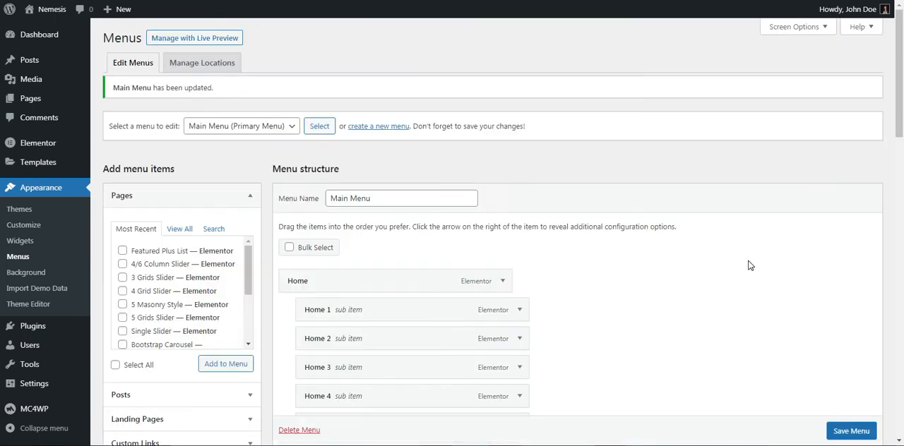
# - Select the Mobile Menu for editing, assign it to the Sidebar Menu display location and save it
pyautogui.click(245, 144)
pyautogui.click(209, 172)
pyautogui.click(319, 136)
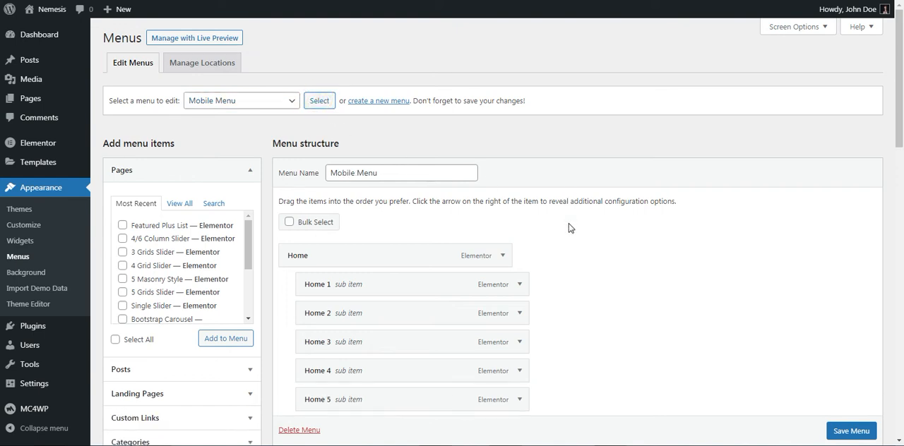
pyautogui.scroll(-8, 569, 227)
pyautogui.scroll(-3, 570, 228)
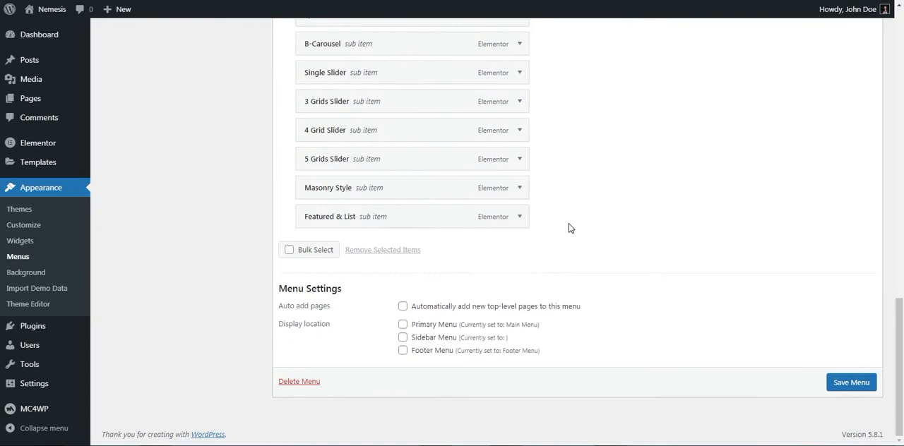
pyautogui.click(404, 339)
pyautogui.click(842, 381)
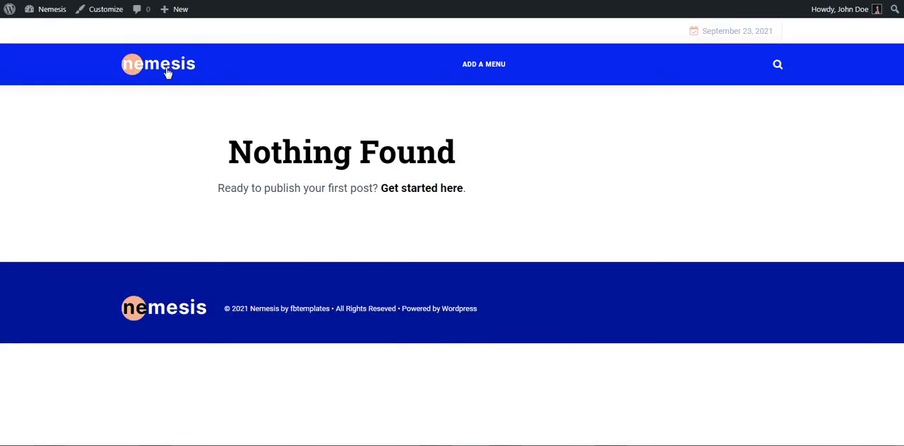
# - Check the site's front page with the assigned menus, looking through it from header to footer
pyautogui.click(166, 67)
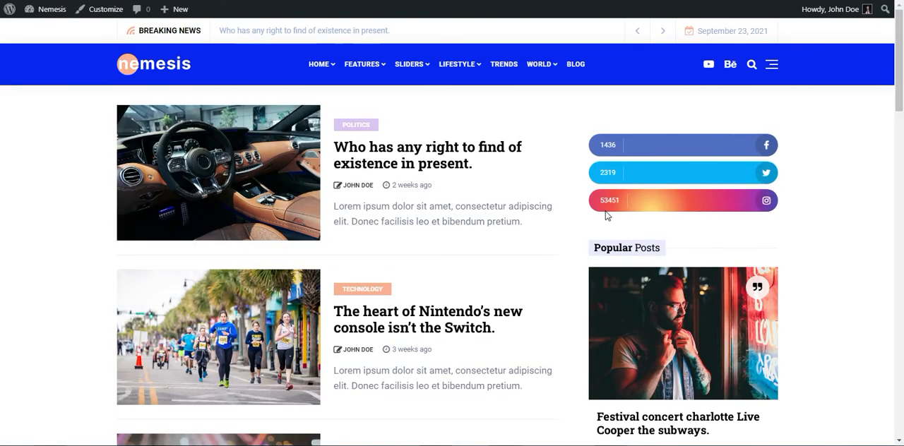
pyautogui.scroll(-15, 605, 216)
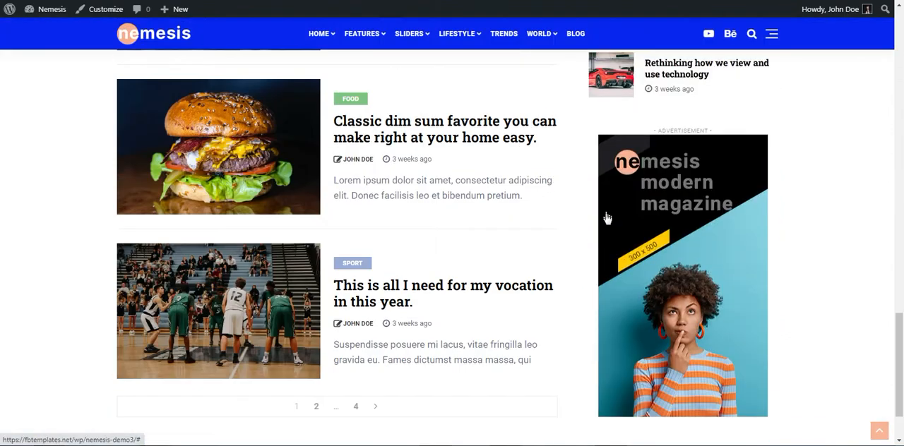
pyautogui.scroll(-2, 606, 217)
pyautogui.scroll(15, 605, 218)
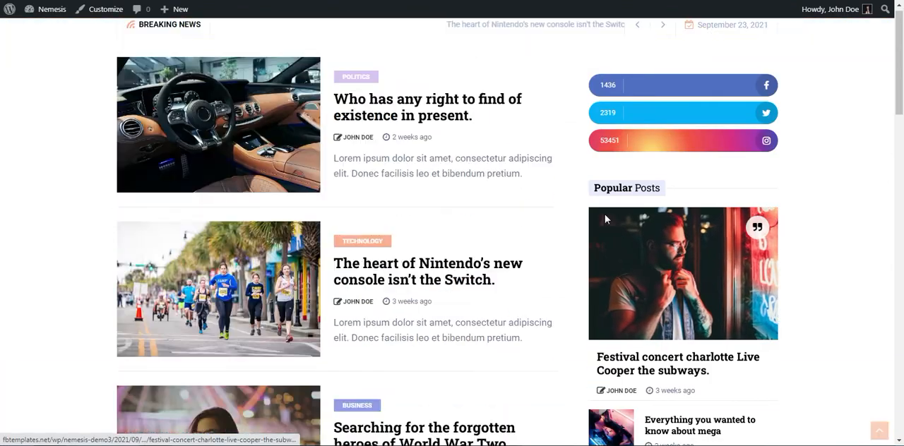
pyautogui.scroll(3, 604, 214)
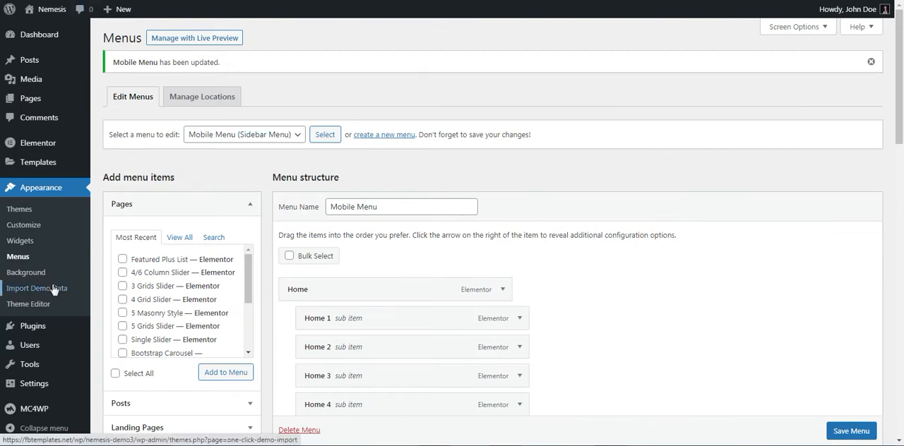
# - In the Reading settings, display a static homepage with Home 1 as the homepage and Latest News as the posts page, and save
pyautogui.moveTo(41, 389)
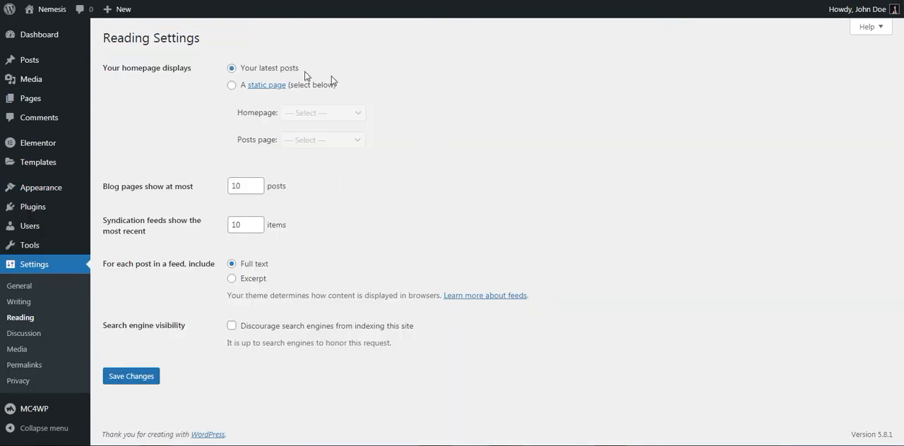
pyautogui.click(232, 86)
pyautogui.click(317, 116)
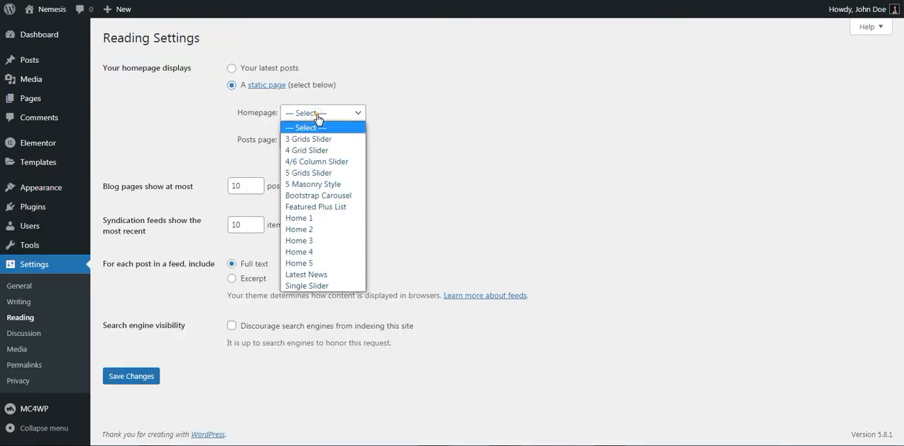
pyautogui.click(305, 219)
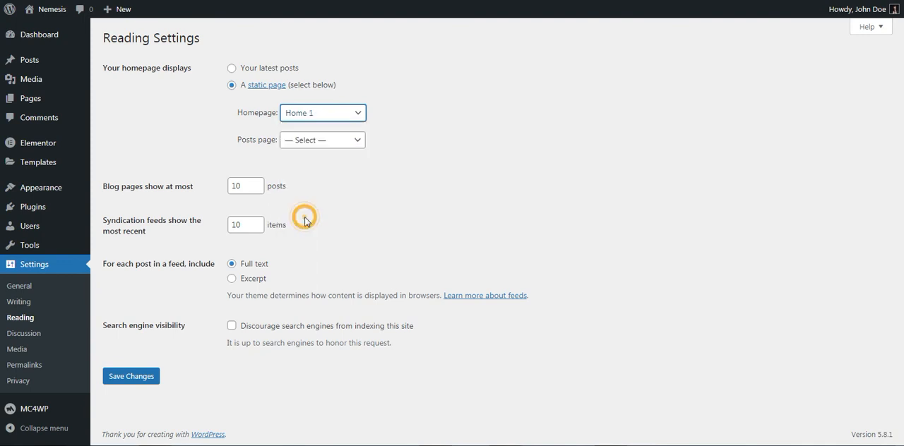
pyautogui.click(310, 143)
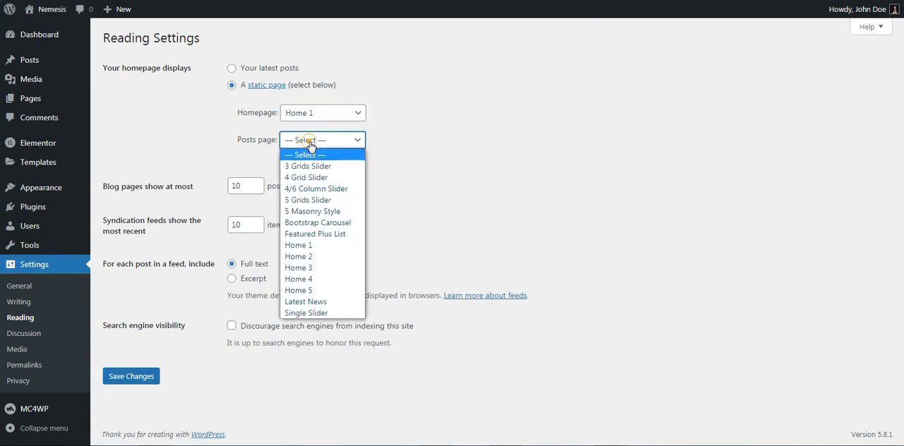
pyautogui.click(305, 301)
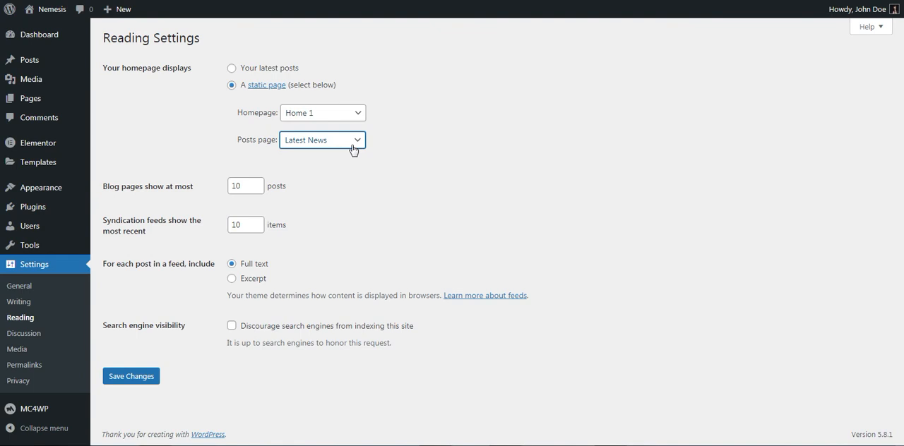
pyautogui.click(127, 379)
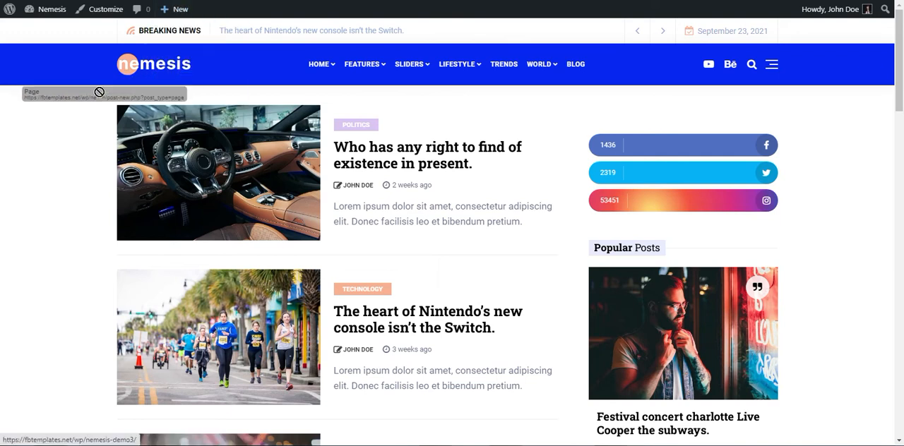
# - Examine the site's static homepage down to the footer, including the sidebar menu and its Home submenu
pyautogui.click(161, 80)
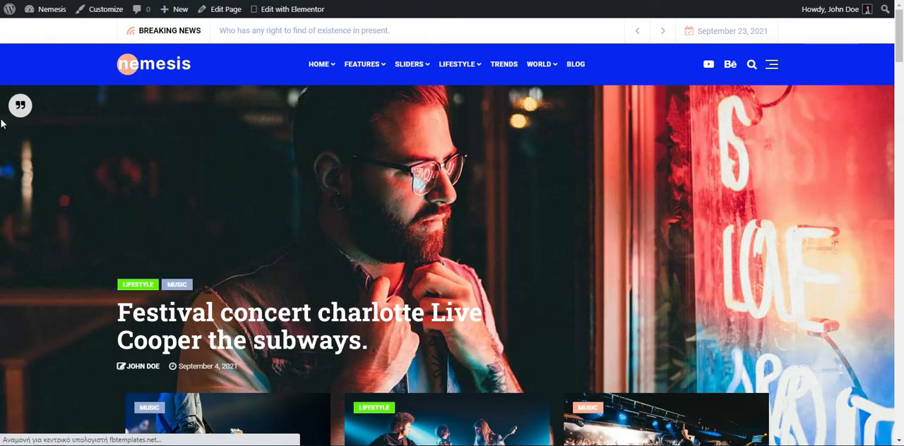
pyautogui.scroll(-15, 1, 123)
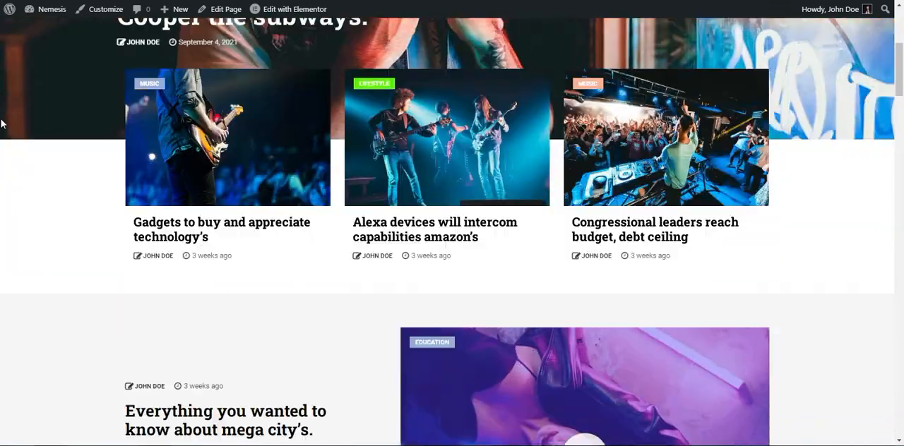
pyautogui.scroll(-15, 2, 123)
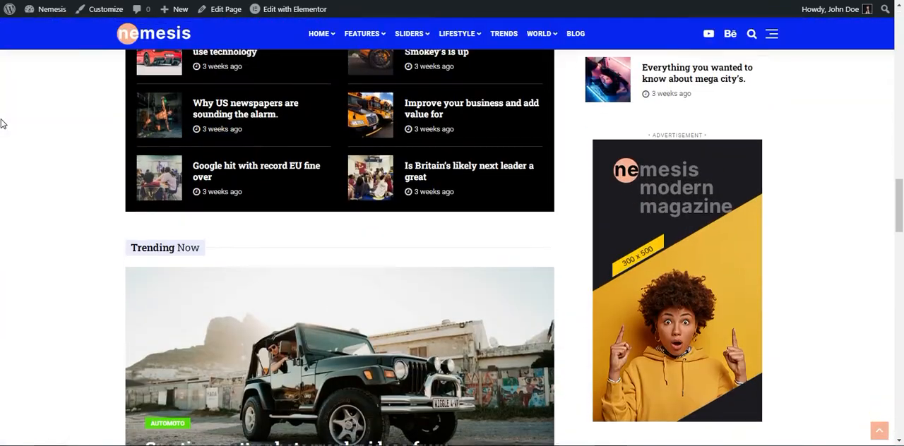
pyautogui.scroll(-10, 2, 124)
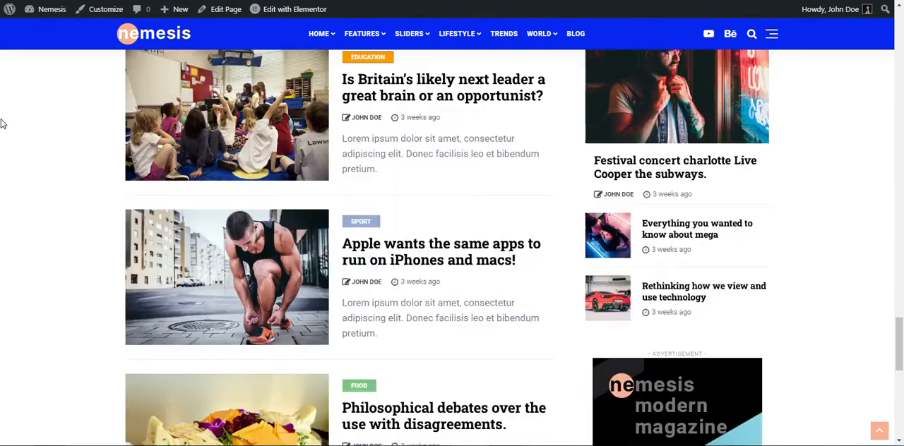
pyautogui.scroll(-1, 1, 123)
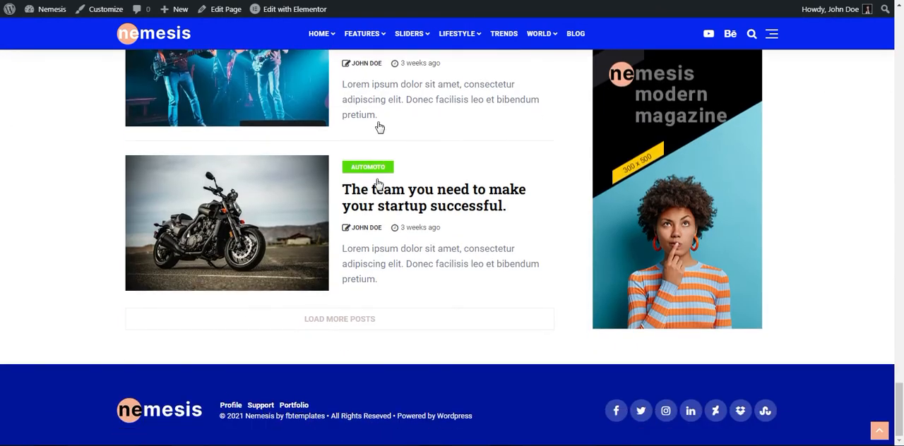
pyautogui.click(772, 34)
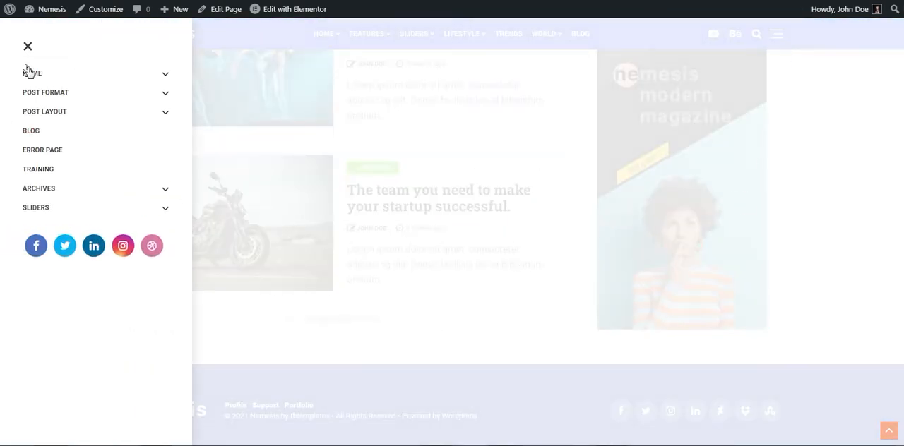
pyautogui.click(164, 75)
pyautogui.click(165, 74)
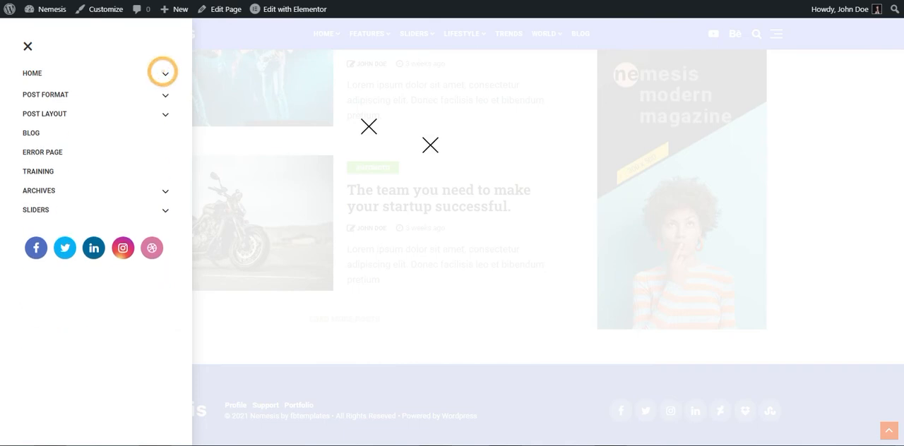
pyautogui.click(467, 164)
pyautogui.scroll(2, 452, 203)
pyautogui.scroll(7, 452, 203)
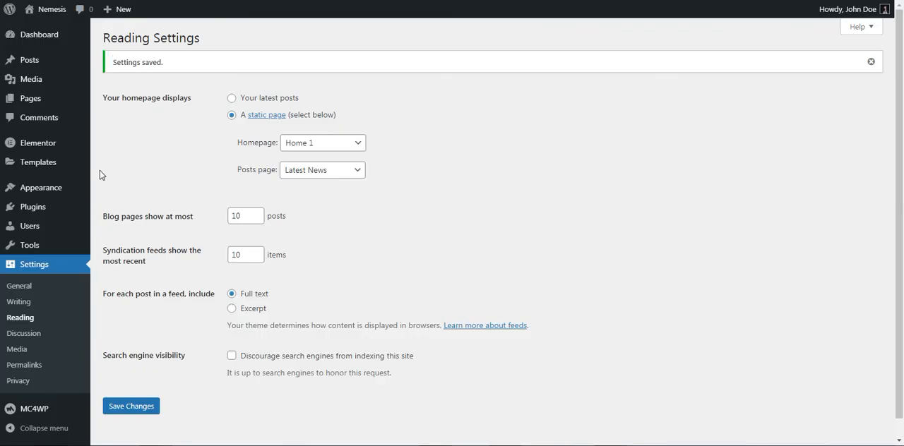
# - Open the Home 1 page for editing with Elementor and bring up the Layout section of the site settings
pyautogui.click(32, 101)
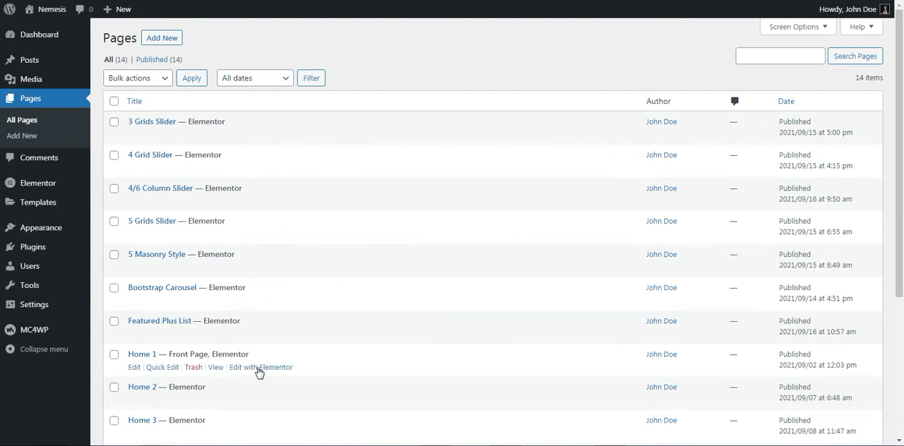
pyautogui.click(258, 368)
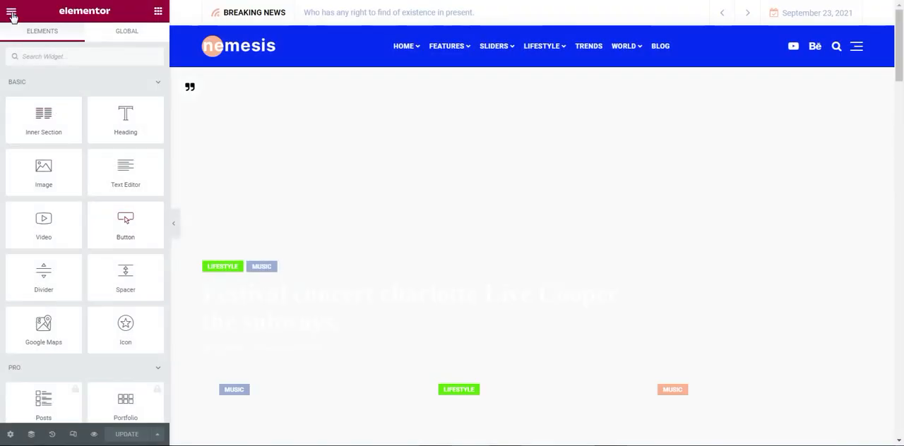
pyautogui.click(11, 11)
pyautogui.click(59, 65)
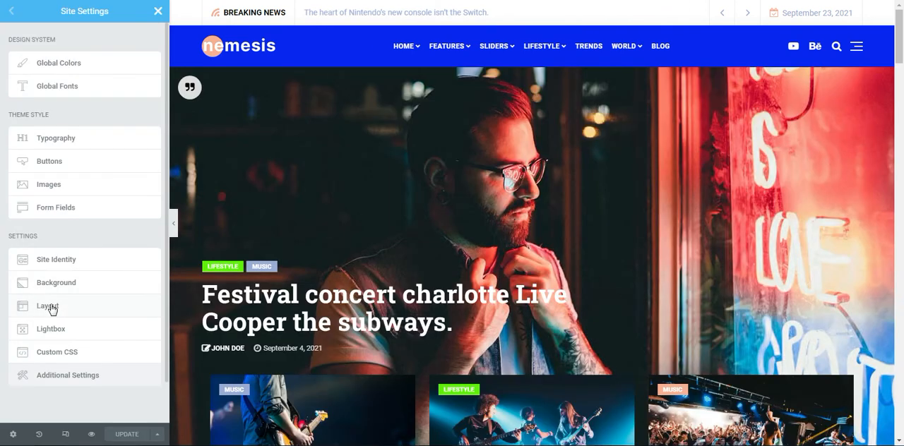
pyautogui.click(51, 308)
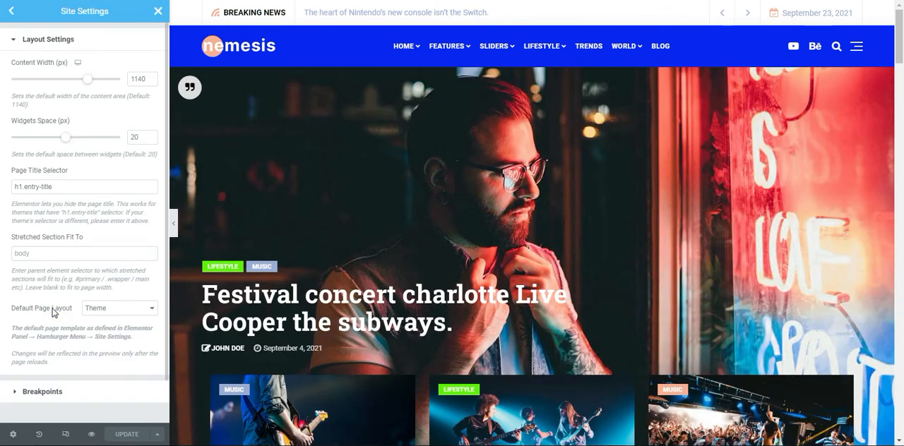
# - Switch the content width setting to the tablet device and set it to 992 px
pyautogui.click(138, 79)
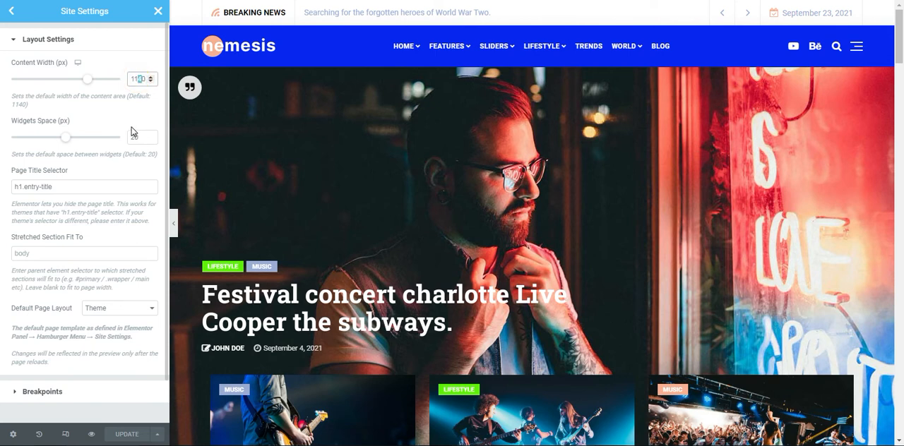
pyautogui.click(78, 63)
pyautogui.click(79, 79)
pyautogui.click(144, 78)
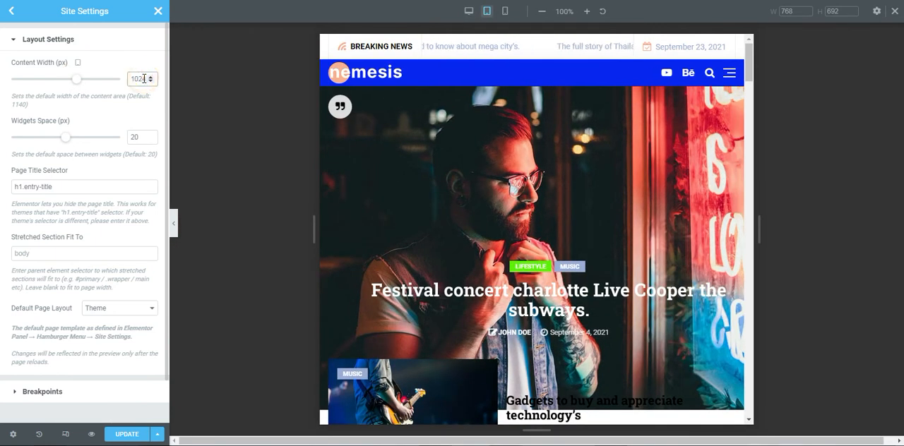
pyautogui.click(143, 79)
pyautogui.doubleClick(140, 78)
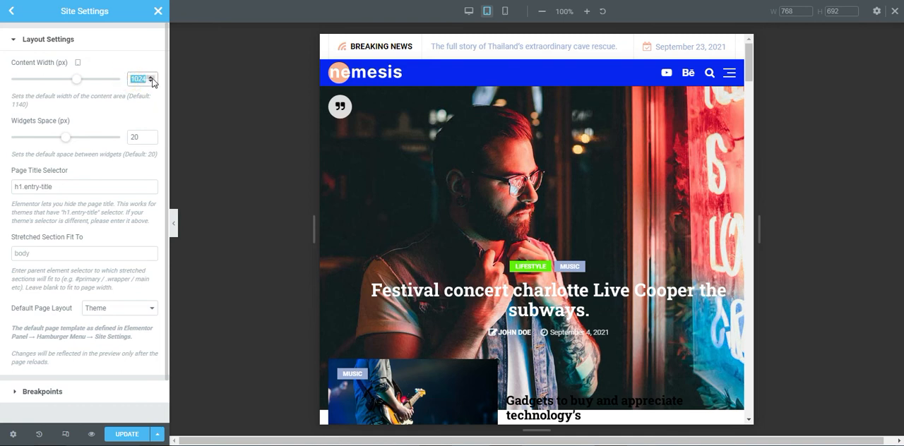
pyautogui.write('99')
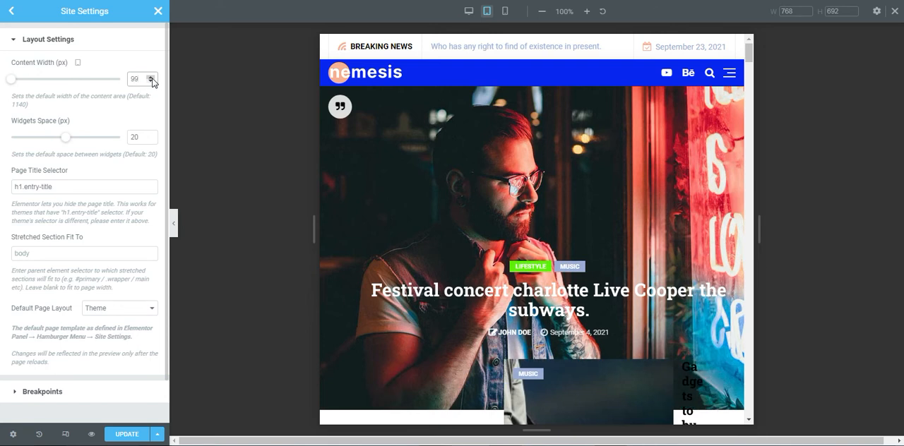
pyautogui.write('2')
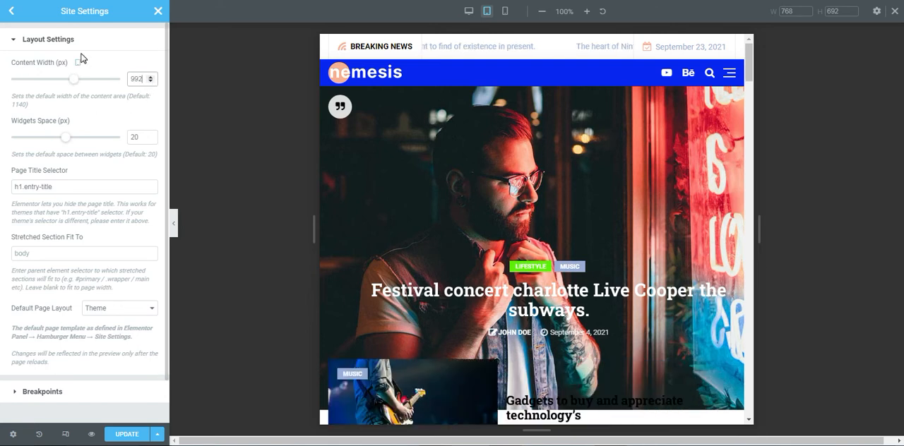
# - Preview the mobile device size, return to tablet and set the tablet content width to 991 px
pyautogui.click(79, 77)
pyautogui.click(78, 62)
pyautogui.click(78, 47)
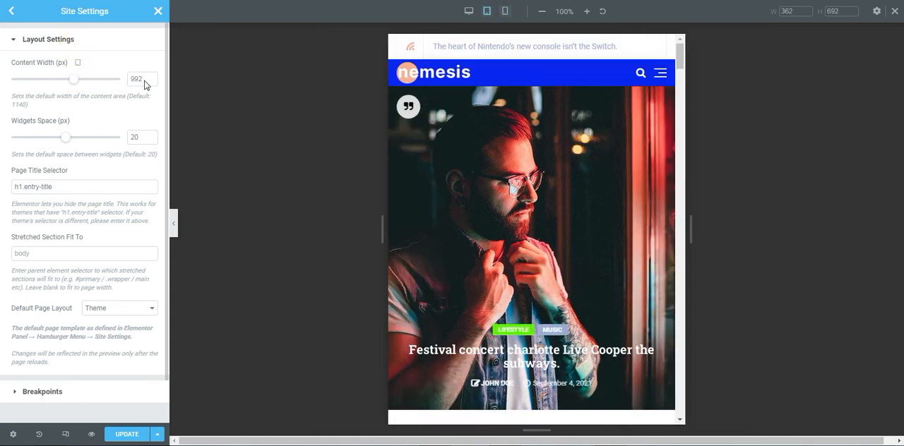
pyautogui.doubleClick(150, 82)
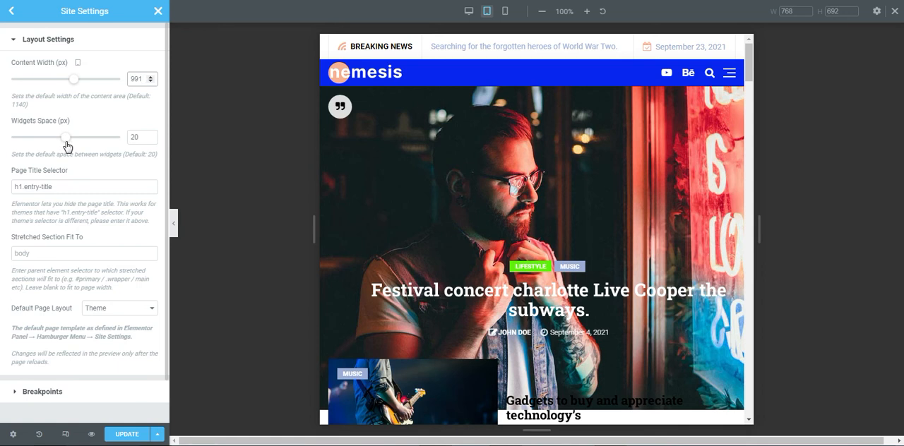
# - Set the mobile breakpoint to 991 px, update the site settings, and return to the editor, closing the responsive preview
pyautogui.scroll(-1, 67, 147)
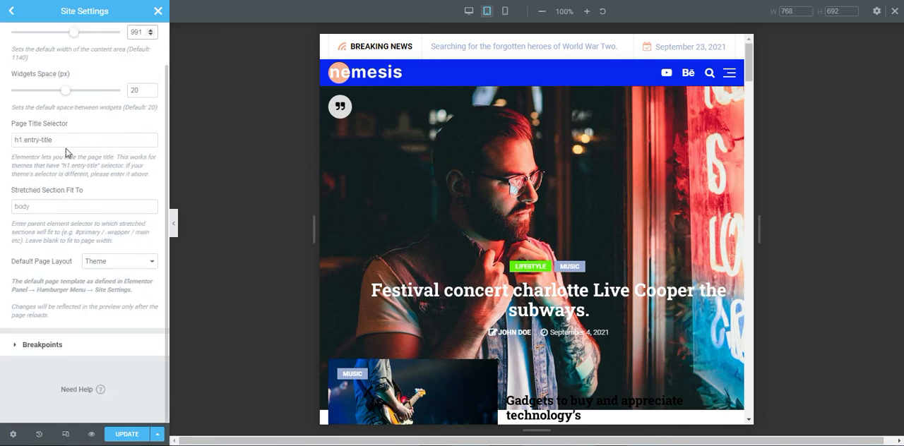
pyautogui.click(47, 345)
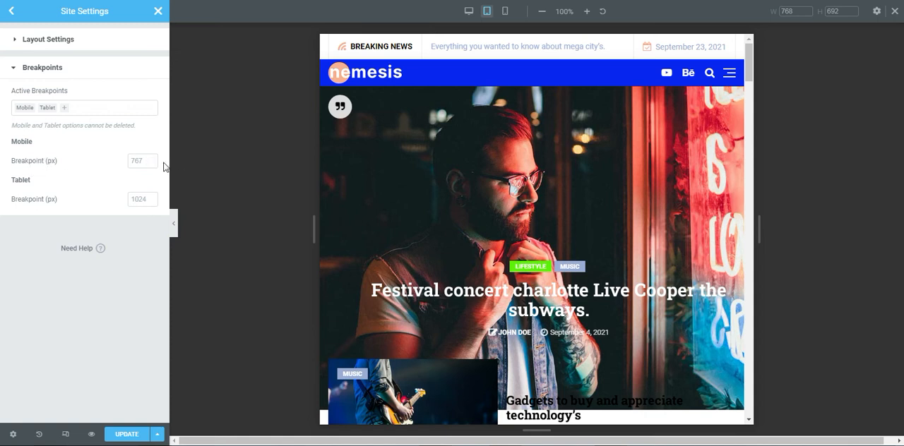
pyautogui.click(137, 161)
pyautogui.write('991')
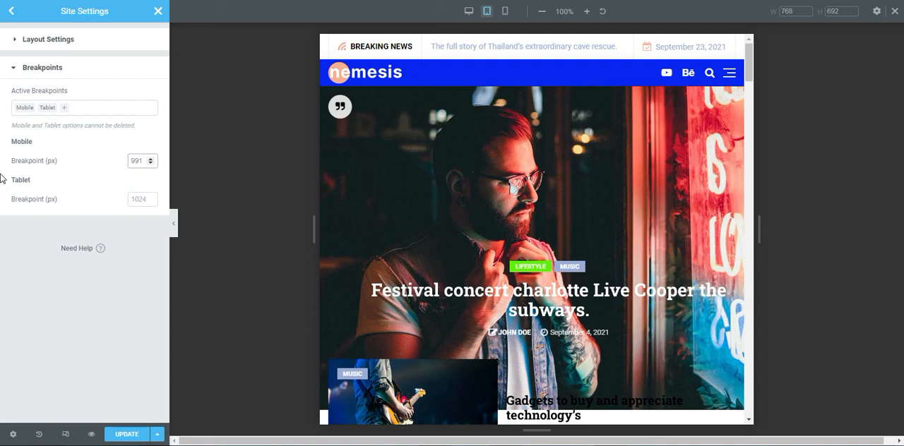
pyautogui.click(125, 433)
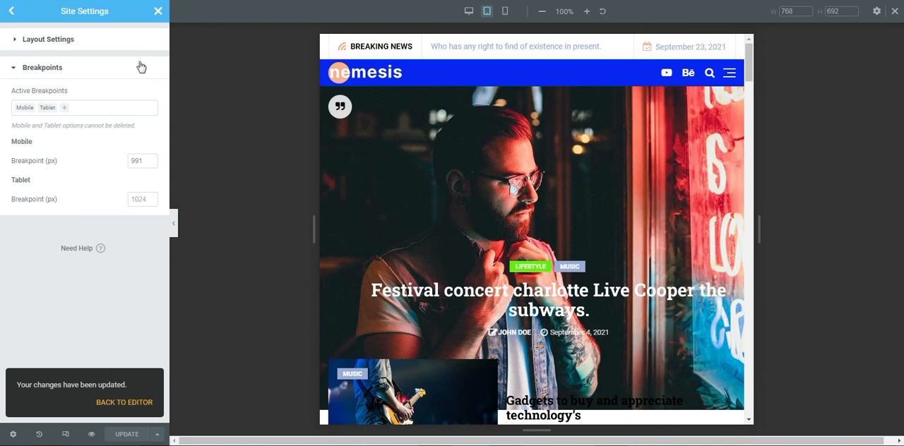
pyautogui.click(124, 403)
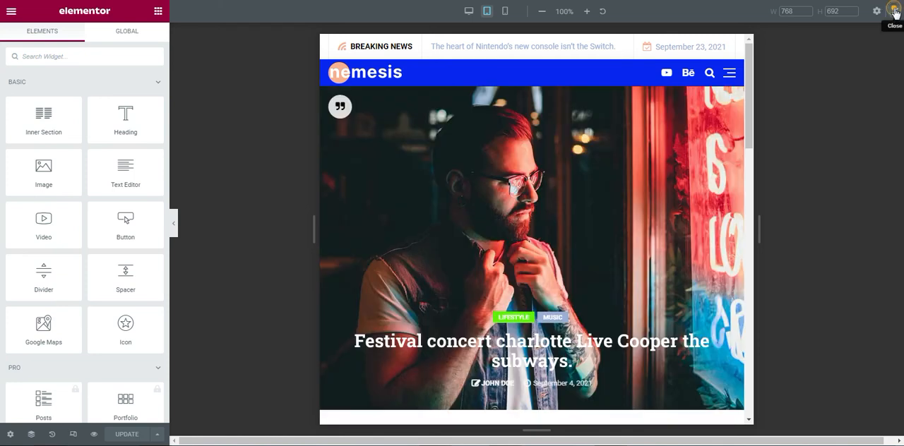
pyautogui.click(894, 11)
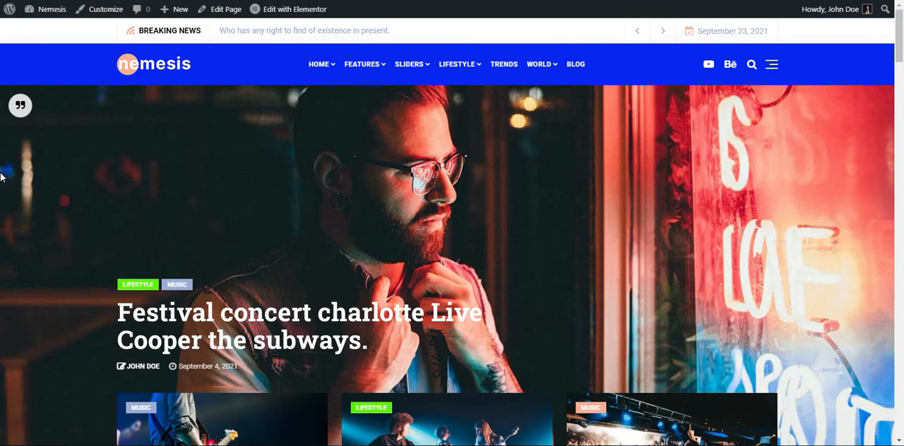
# - Examine the homepage's content width and section alignment with the updated layout settings, down to the footer
pyautogui.scroll(-9, 2, 177)
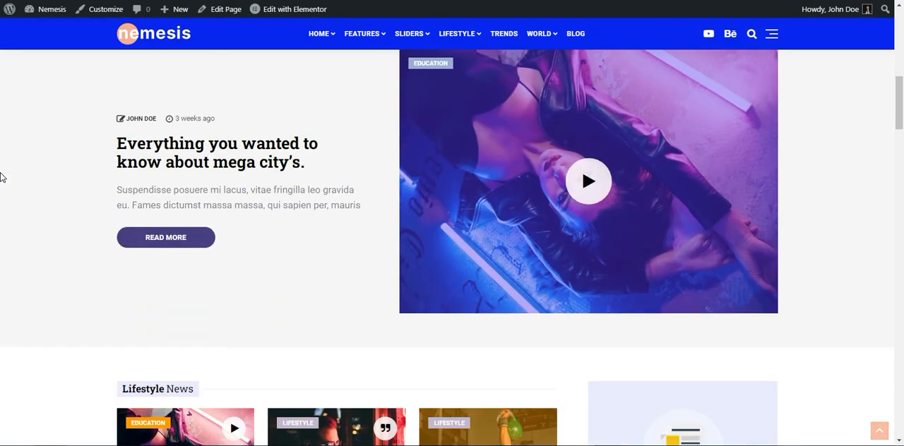
pyautogui.scroll(-5, 2, 177)
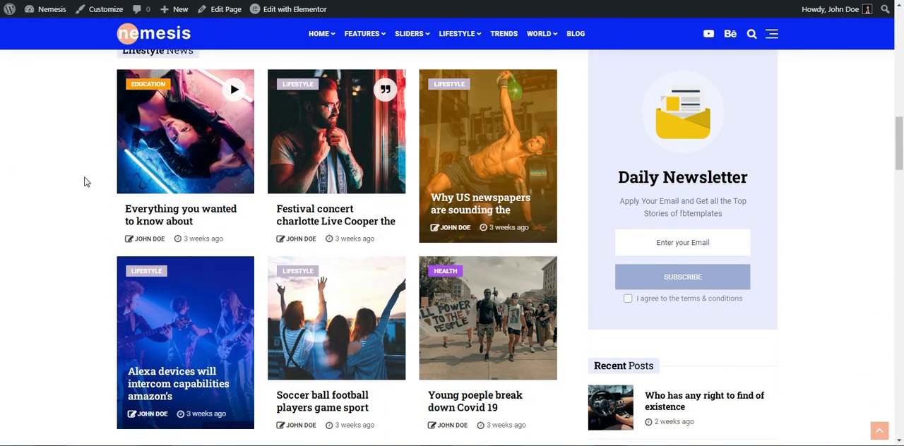
pyautogui.scroll(-18, 84, 182)
pyautogui.scroll(-13, 75, 183)
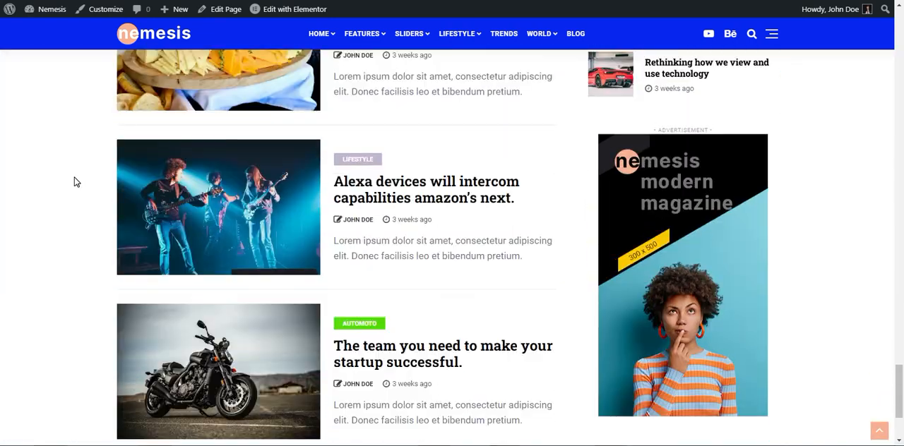
pyautogui.scroll(-3, 76, 183)
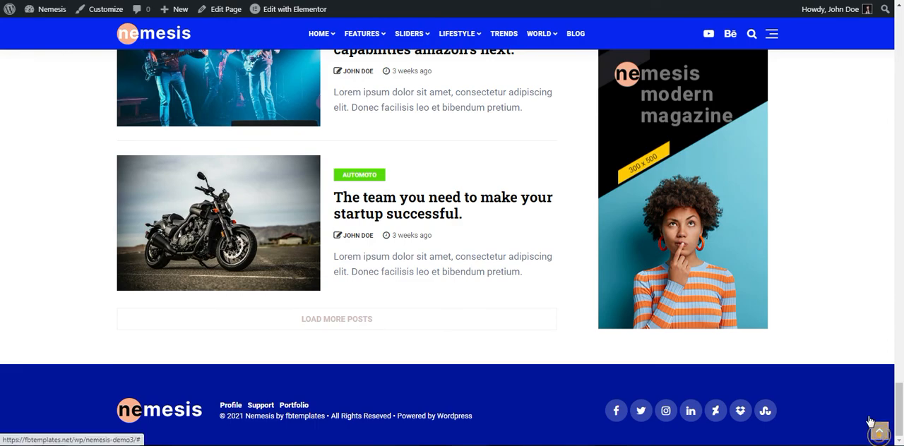